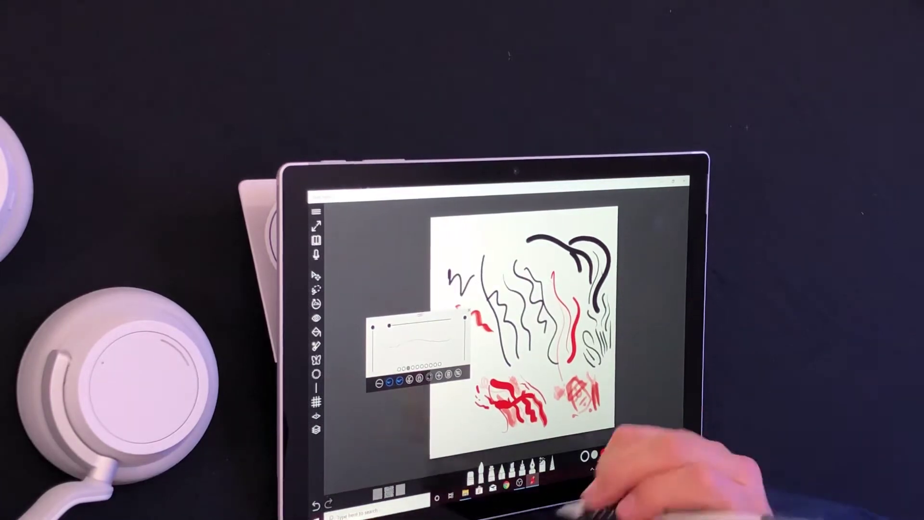
Select the soft airbrush from the bottom brush toolbar after the black and red test strokes.
{"action": "left_click", "coordinate": [532, 479]}
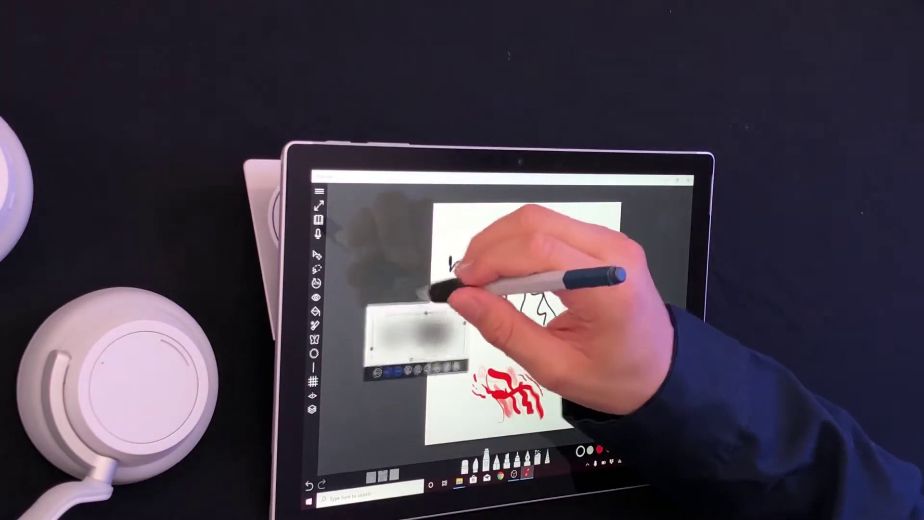
Clear all the test strokes from the layer in the Layers panel.
{"action": "left_click_drag", "start_coordinate": [432, 294], "coordinate": [413, 315]}
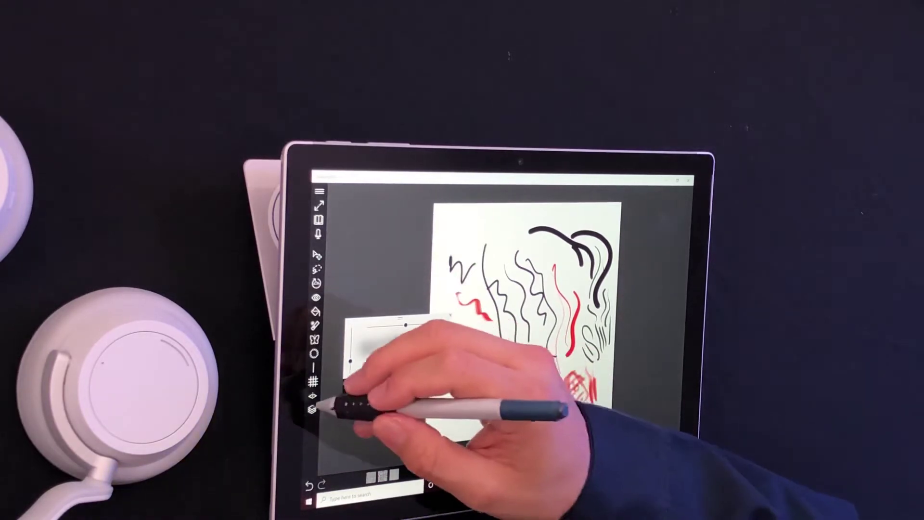
{"action": "left_click", "coordinate": [313, 408]}
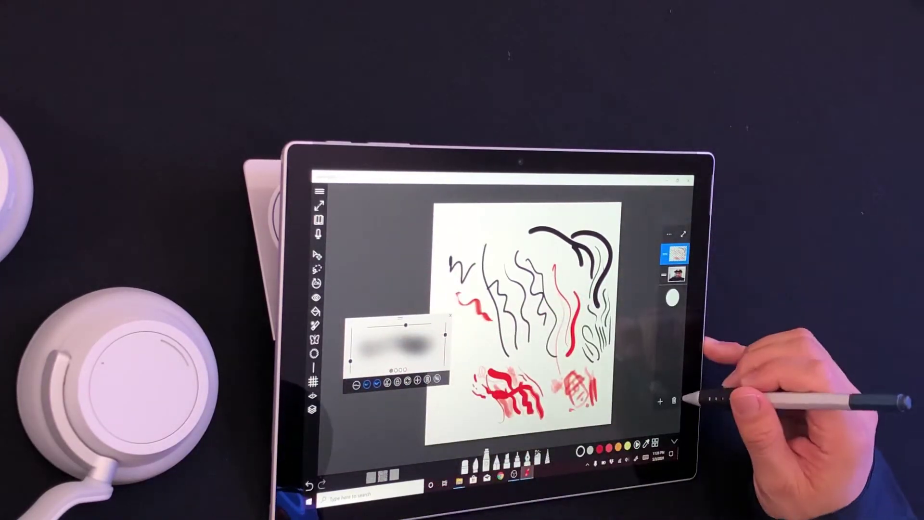
{"action": "left_click", "coordinate": [674, 400]}
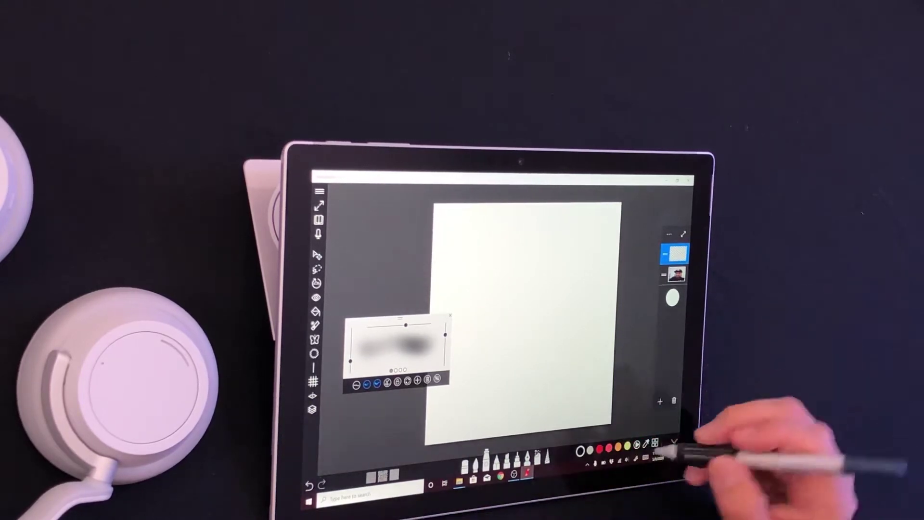
{"action": "left_click", "coordinate": [636, 445]}
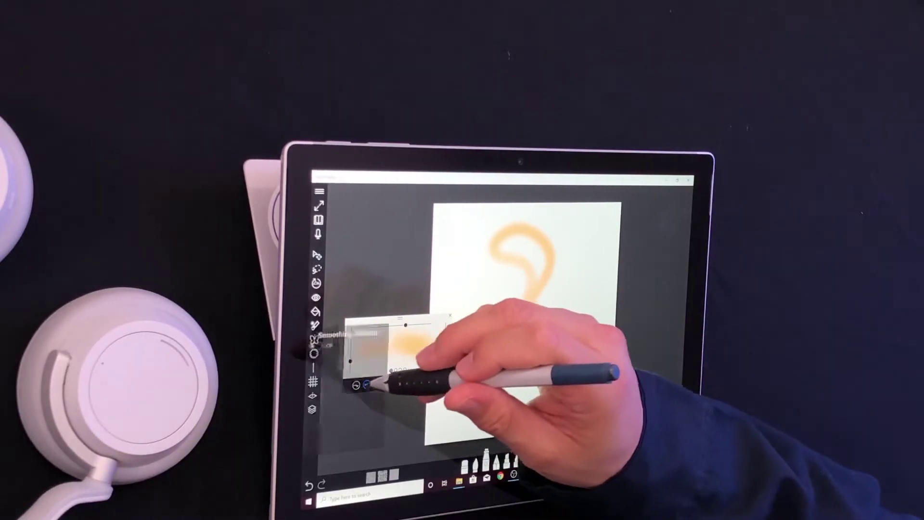
Set the stroke smoothing type to Smoothest.
{"action": "left_click", "coordinate": [368, 383]}
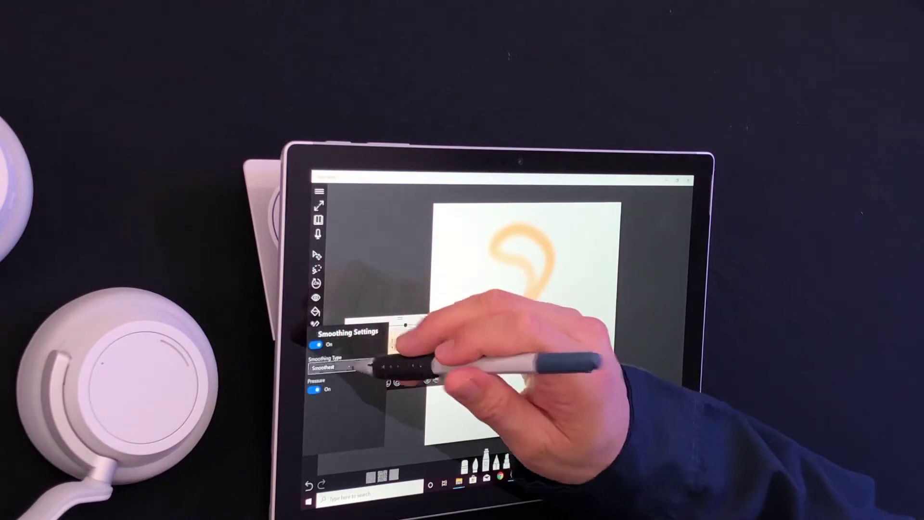
{"action": "left_click", "coordinate": [340, 365]}
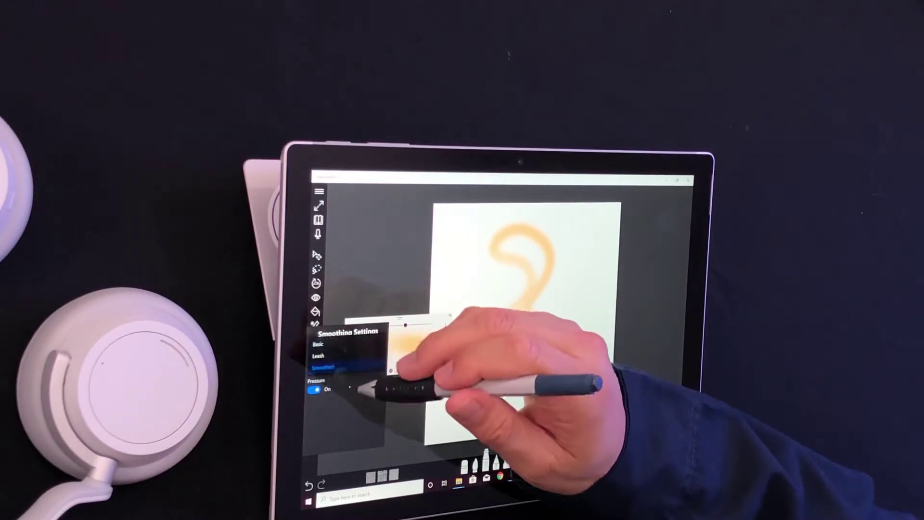
{"action": "left_click", "coordinate": [332, 367]}
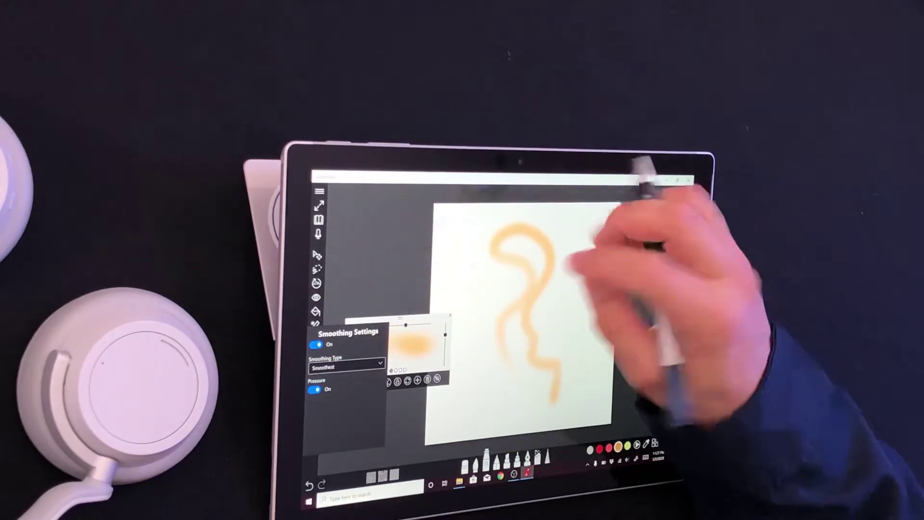
{"action": "left_click", "coordinate": [578, 279]}
{"action": "scroll", "coordinate": [578, 303], "scroll_direction": "up", "scroll_amount": 5}
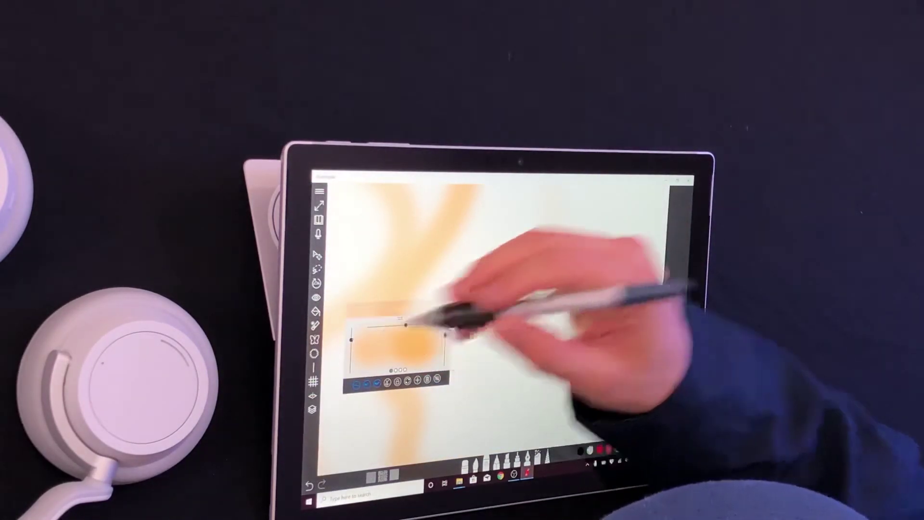
Reshape the brush response curve and paint a large orange airbrush blob.
{"action": "left_click_drag", "start_coordinate": [400, 328], "coordinate": [444, 334]}
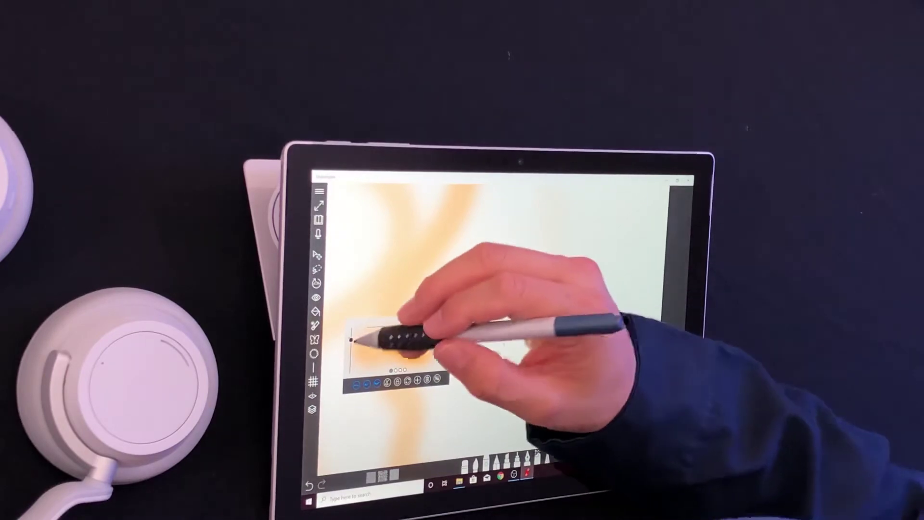
{"action": "left_click_drag", "start_coordinate": [352, 338], "coordinate": [351, 332]}
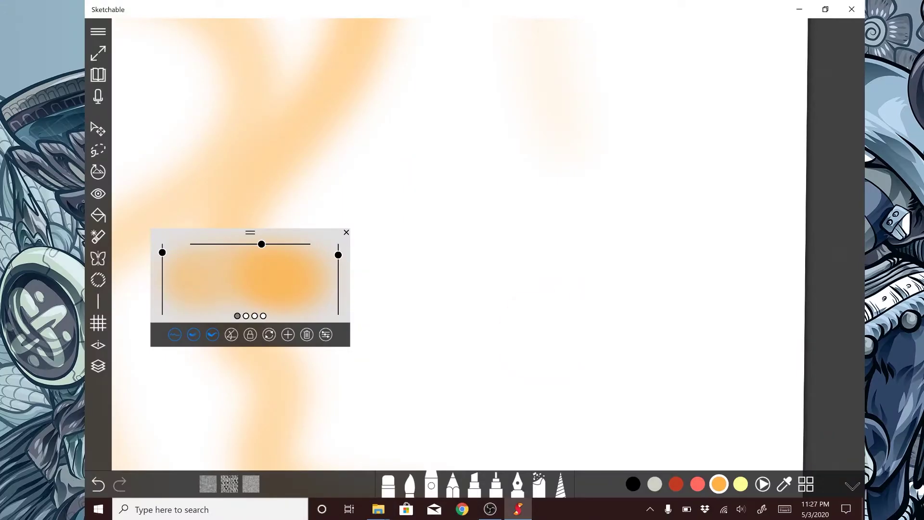
{"action": "left_click_drag", "start_coordinate": [535, 325], "coordinate": [520, 65]}
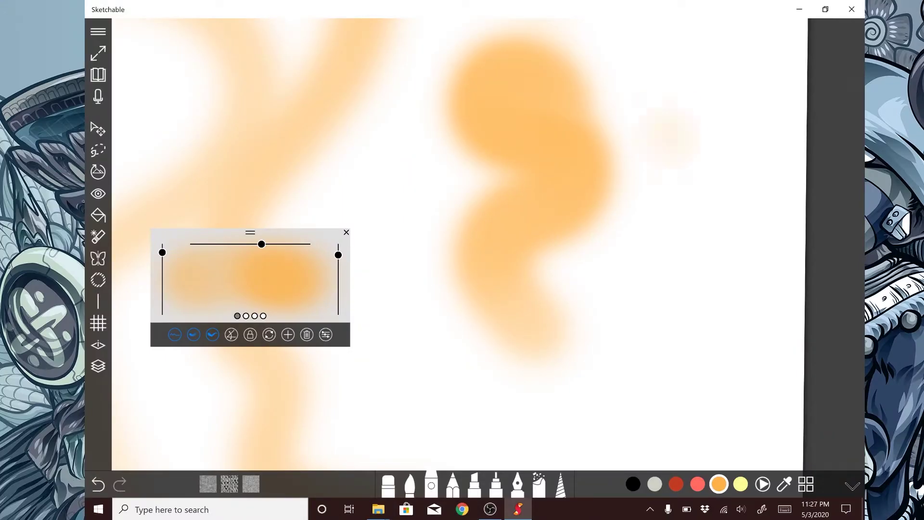
{"action": "left_click_drag", "start_coordinate": [672, 133], "coordinate": [556, 239]}
{"action": "left_click_drag", "start_coordinate": [635, 173], "coordinate": [715, 253]}
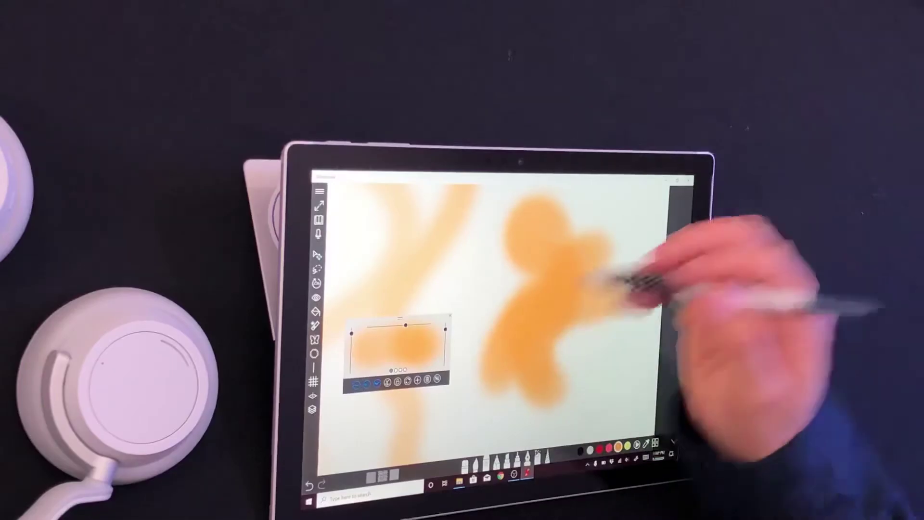
Fill the centre with thick orange strokes and airbrush a reddish-pink patch on top.
{"action": "left_click_drag", "start_coordinate": [599, 311], "coordinate": [556, 332]}
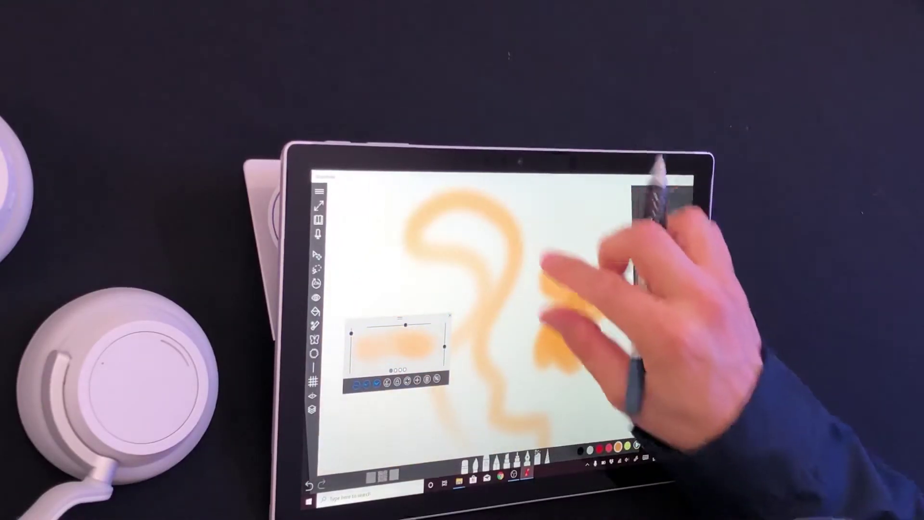
{"action": "left_click_drag", "start_coordinate": [549, 249], "coordinate": [592, 267]}
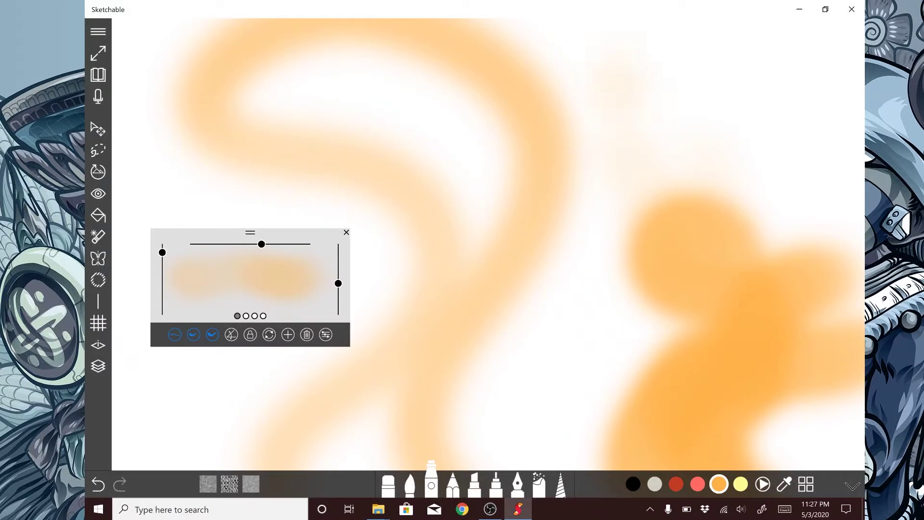
{"action": "left_click_drag", "start_coordinate": [498, 412], "coordinate": [491, 289]}
{"action": "left_click_drag", "start_coordinate": [650, 79], "coordinate": [469, 427]}
{"action": "left_click_drag", "start_coordinate": [693, 87], "coordinate": [534, 325]}
{"action": "left_click_drag", "start_coordinate": [715, 137], "coordinate": [534, 440]}
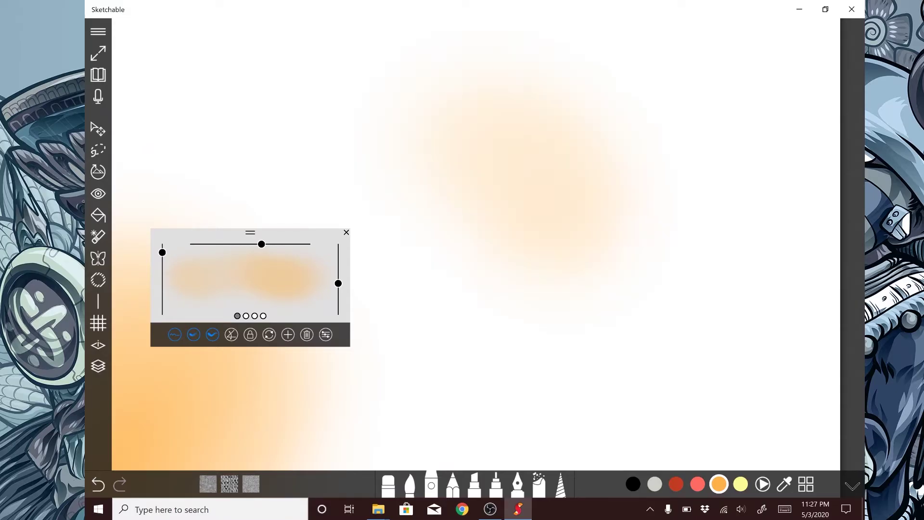
{"action": "left_click_drag", "start_coordinate": [548, 217], "coordinate": [650, 361]}
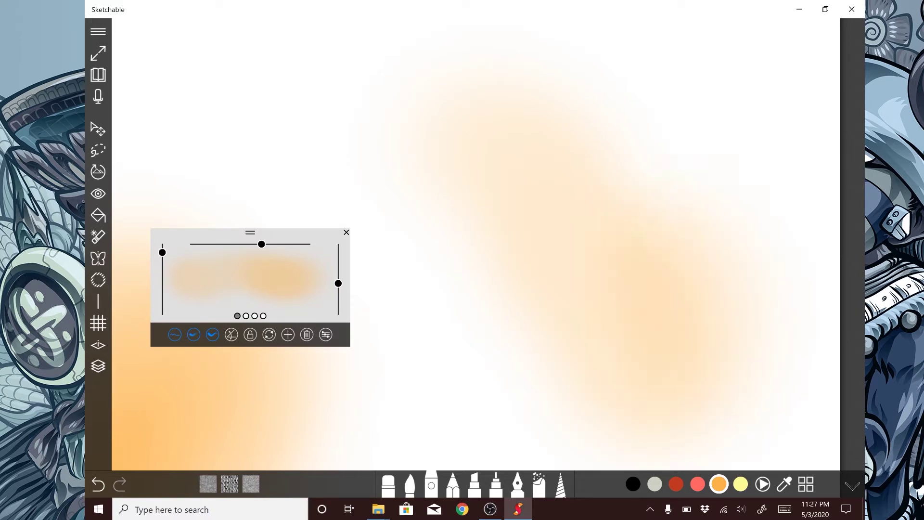
{"action": "left_click_drag", "start_coordinate": [521, 246], "coordinate": [476, 361]}
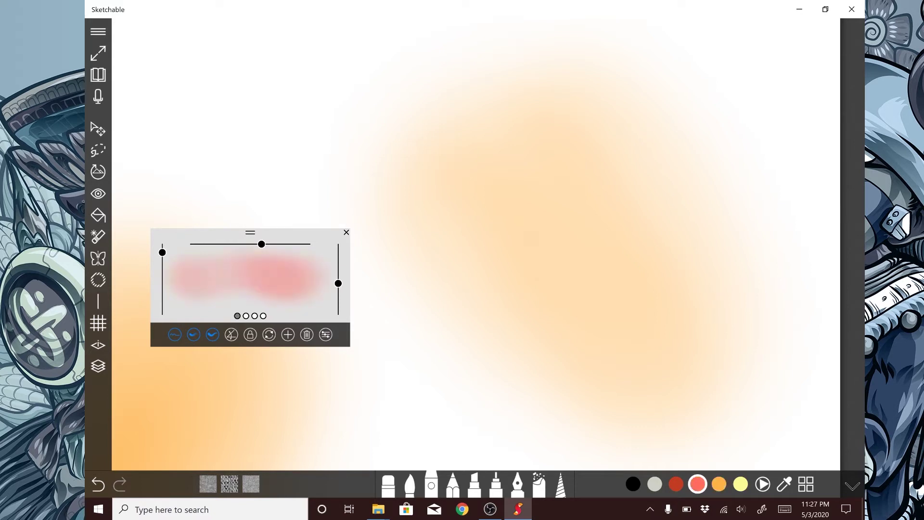
{"action": "left_click_drag", "start_coordinate": [577, 238], "coordinate": [671, 340]}
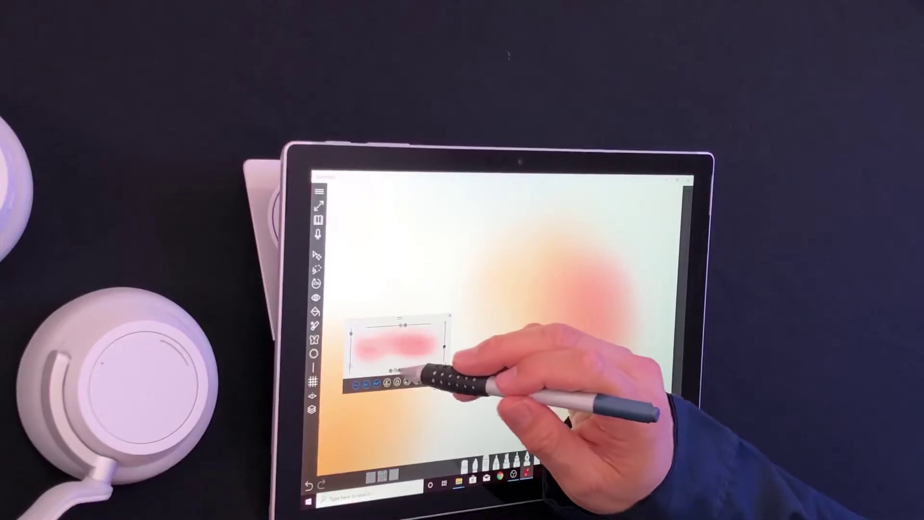
Try the Variable and Buildup presets, then settle on the Graffiti Airbrush.
{"action": "left_click_drag", "start_coordinate": [600, 324], "coordinate": [593, 303]}
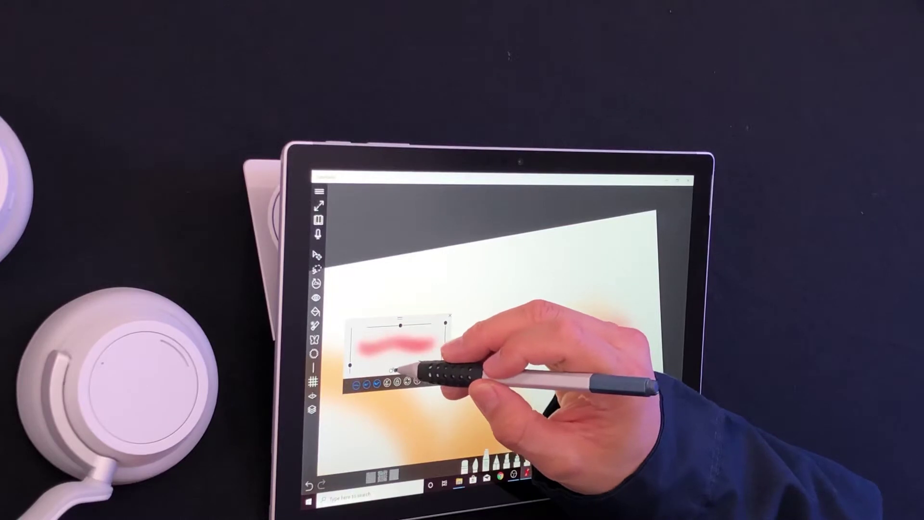
{"action": "left_click", "coordinate": [395, 380]}
{"action": "left_click", "coordinate": [407, 380]}
{"action": "left_click", "coordinate": [408, 380]}
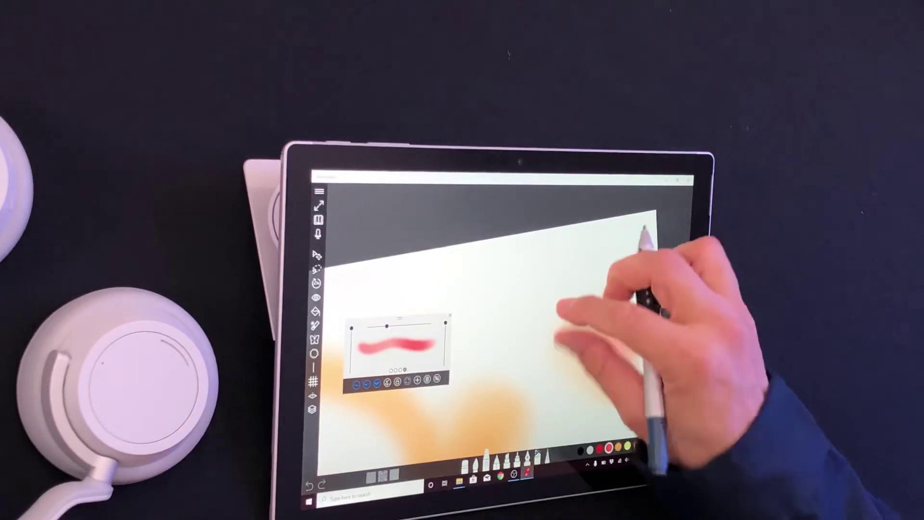
{"action": "mouse_move", "coordinate": [636, 281]}
{"action": "left_mouse_down"}
{"action": "mouse_move", "coordinate": [609, 339]}
{"action": "mouse_move", "coordinate": [681, 268]}
{"action": "mouse_move", "coordinate": [578, 311]}
{"action": "left_mouse_up"}
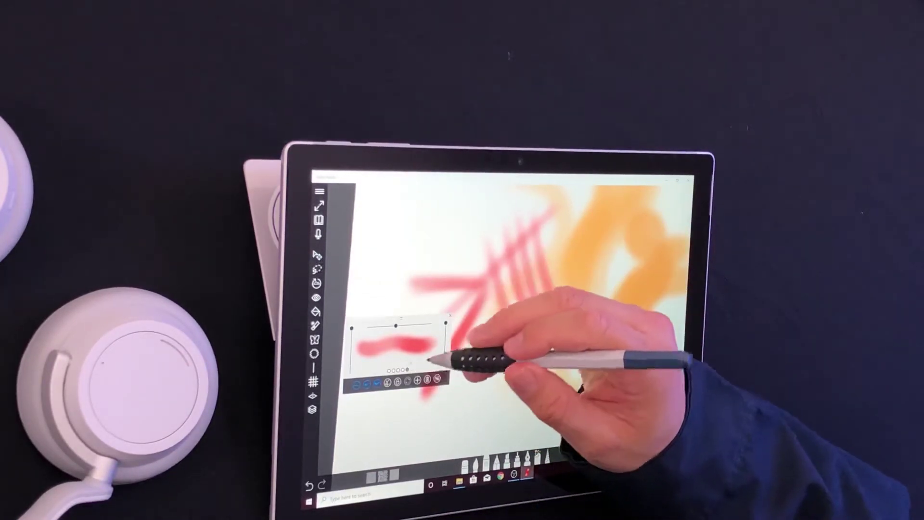
Paint a wavy stroke and red hatch strokes, and dab four small pink dots.
{"action": "left_click", "coordinate": [618, 447]}
{"action": "left_click_drag", "start_coordinate": [559, 274], "coordinate": [613, 405]}
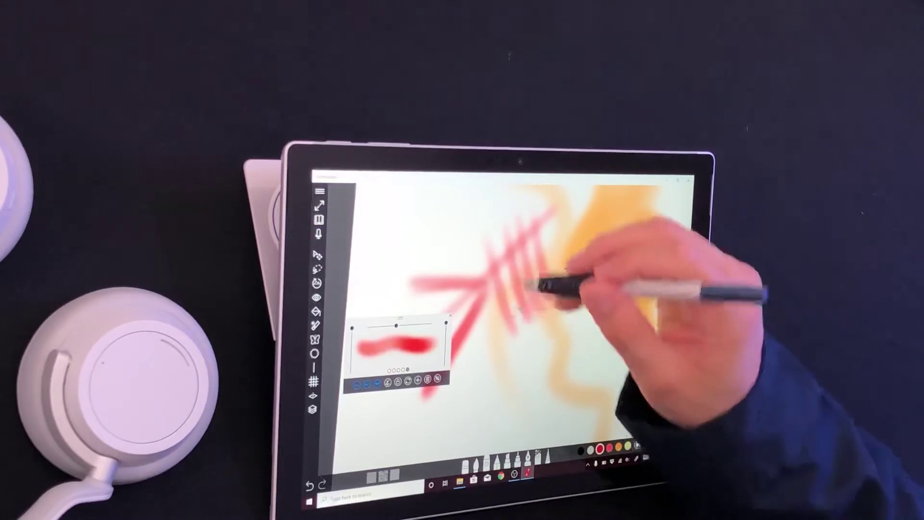
{"action": "mouse_move", "coordinate": [532, 319]}
{"action": "left_mouse_down"}
{"action": "mouse_move", "coordinate": [546, 392]}
{"action": "mouse_move", "coordinate": [567, 336]}
{"action": "left_mouse_up"}
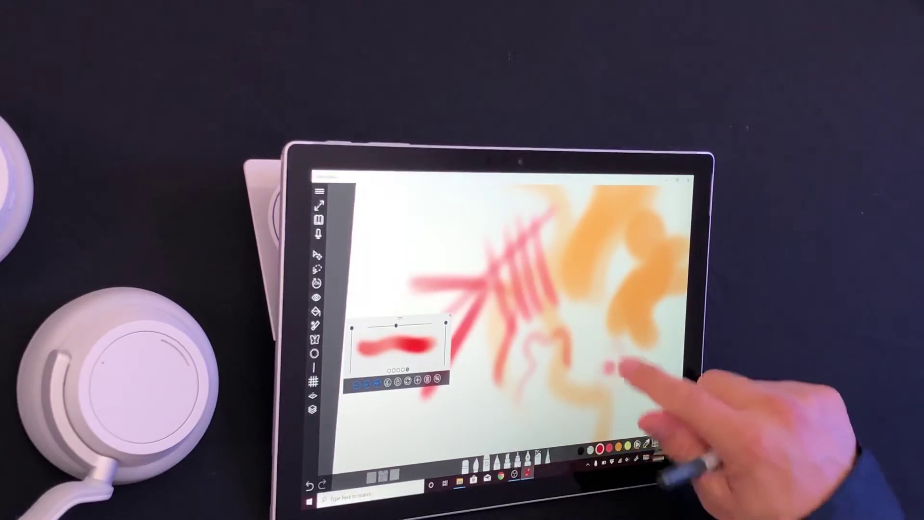
{"action": "left_click", "coordinate": [600, 339]}
{"action": "left_click", "coordinate": [624, 357]}
{"action": "left_click", "coordinate": [629, 380]}
{"action": "left_click", "coordinate": [639, 385]}
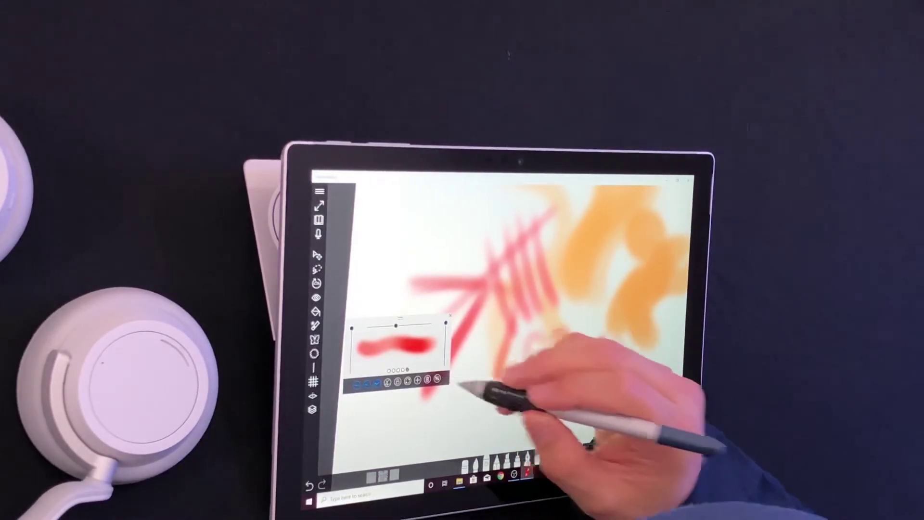
In Brush Settings, dock the touch keyboard, reset the preset and choose a rounded profile.
{"action": "left_click", "coordinate": [437, 378]}
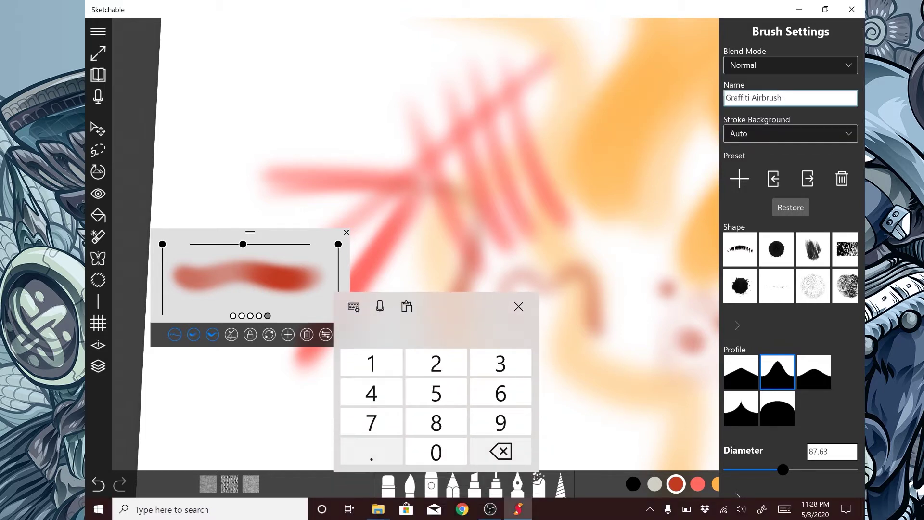
{"action": "left_click", "coordinate": [353, 306]}
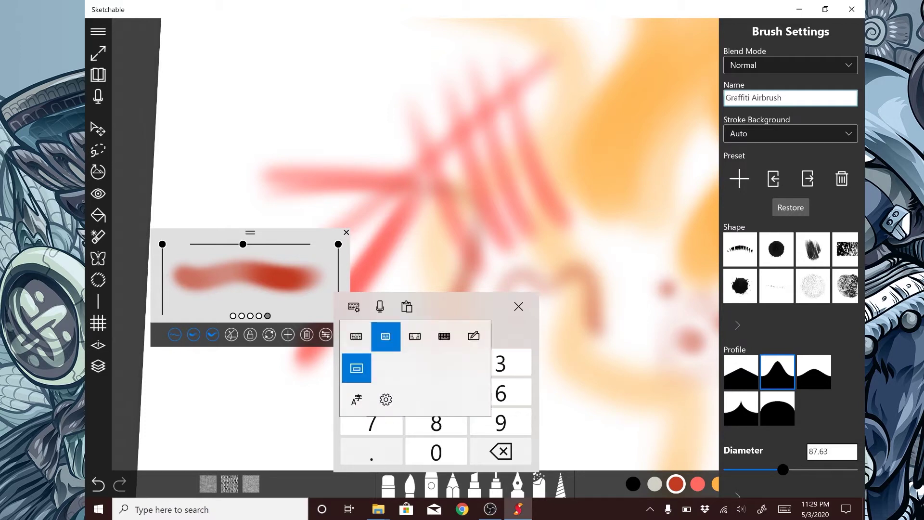
{"action": "left_click", "coordinate": [356, 335]}
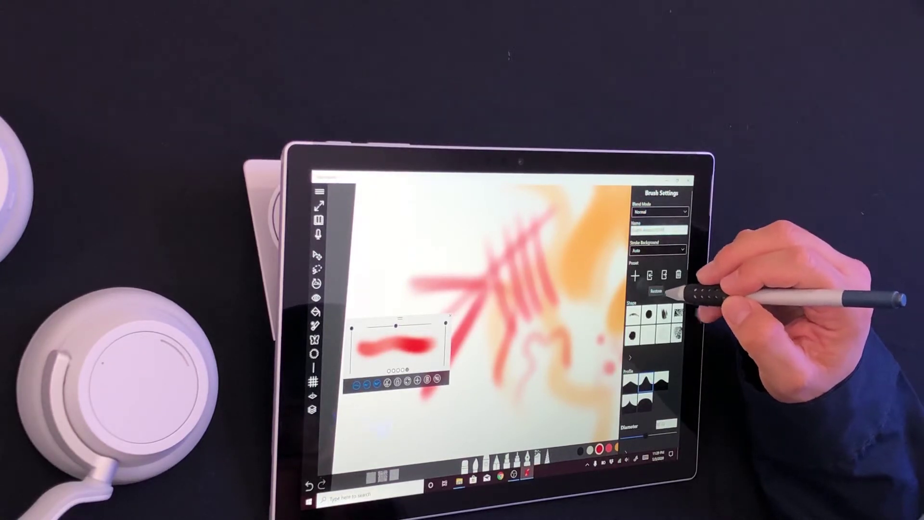
{"action": "left_click", "coordinate": [656, 290]}
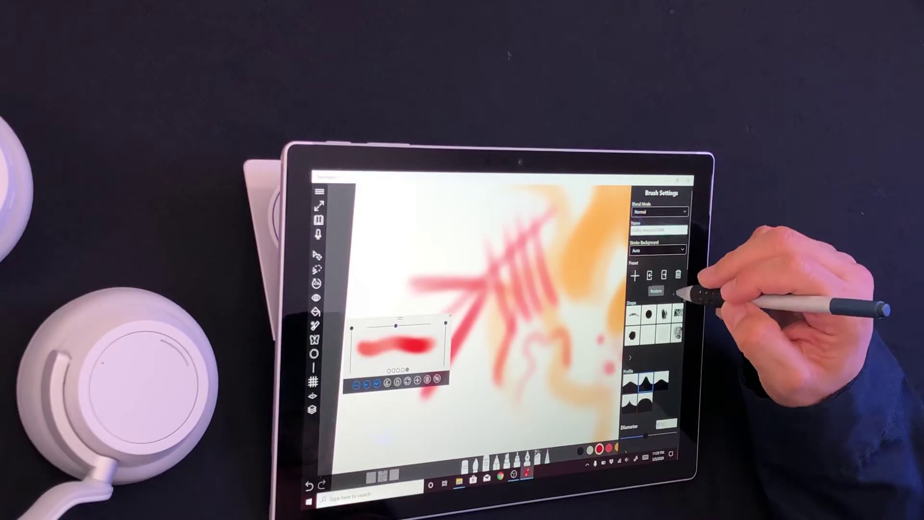
{"action": "scroll", "coordinate": [683, 290], "scroll_direction": "down", "scroll_amount": 3}
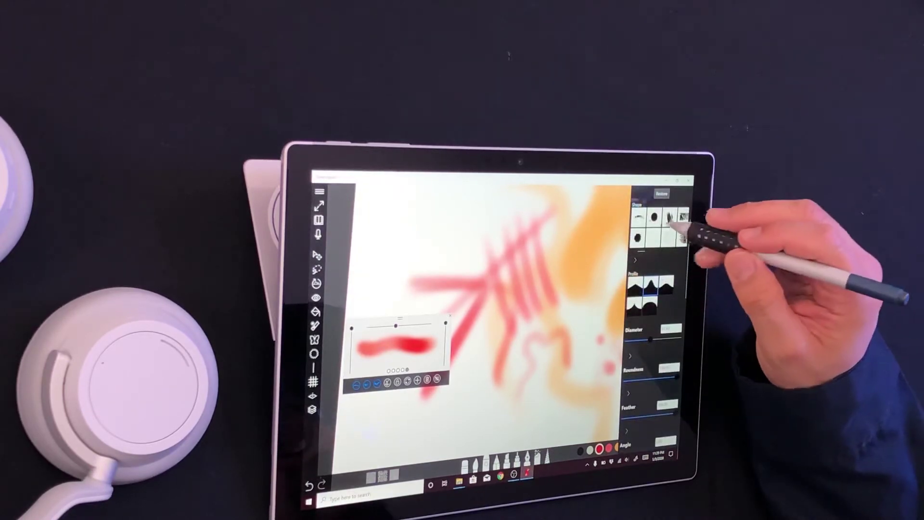
{"action": "scroll", "coordinate": [685, 305], "scroll_direction": "down", "scroll_amount": 2}
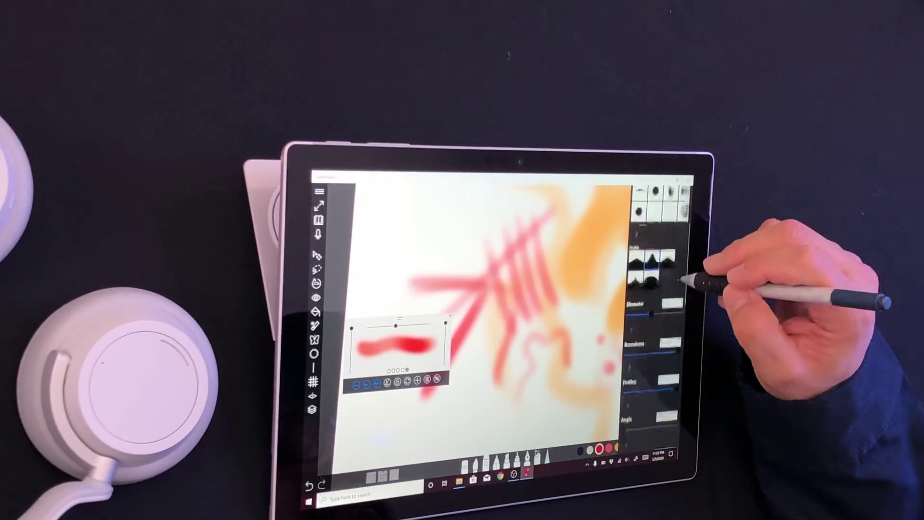
{"action": "left_click", "coordinate": [653, 280]}
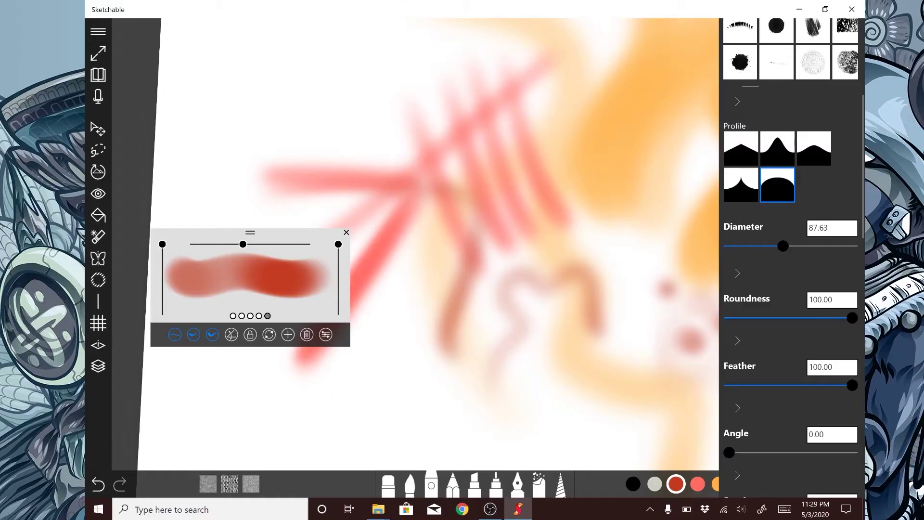
{"action": "key", "text": "Escape"}
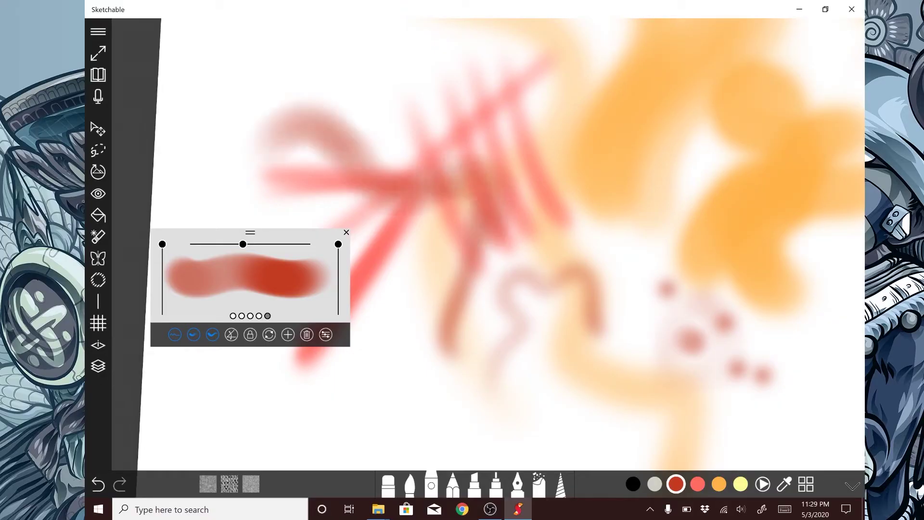
Paint curving and looping dark-red test strokes, then review brush settings and pick light red.
{"action": "left_click_drag", "start_coordinate": [464, 240], "coordinate": [578, 286]}
{"action": "mouse_move", "coordinate": [542, 368]}
{"action": "left_mouse_down"}
{"action": "mouse_move", "coordinate": [404, 426]}
{"action": "mouse_move", "coordinate": [617, 433]}
{"action": "left_mouse_up"}
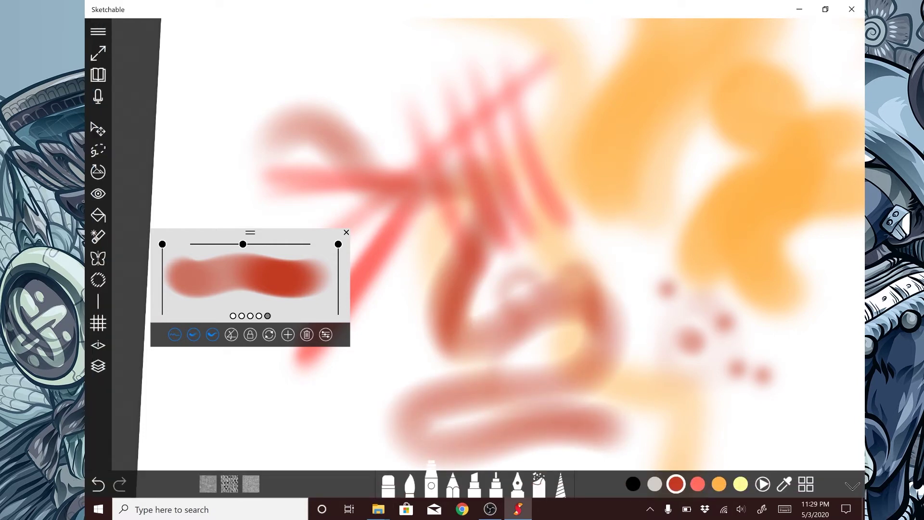
{"action": "left_click", "coordinate": [431, 482]}
{"action": "scroll", "coordinate": [790, 289], "scroll_direction": "down", "scroll_amount": 5}
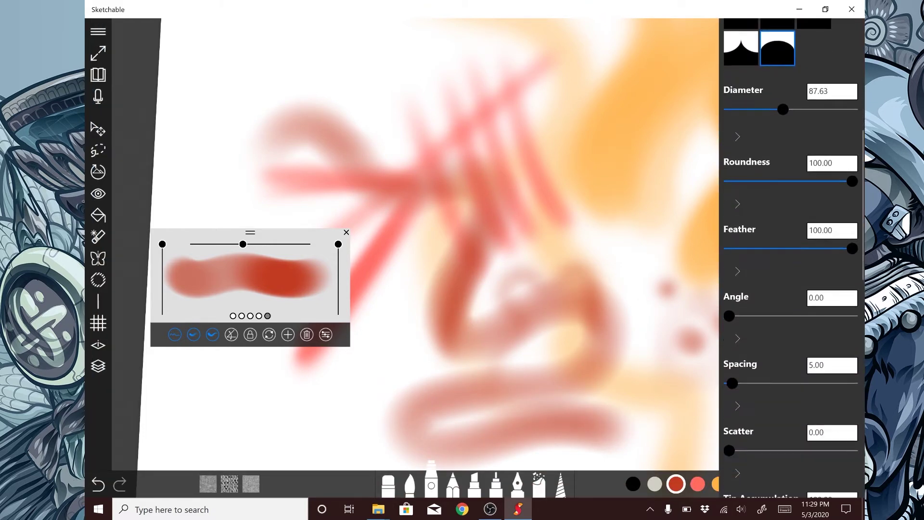
{"action": "scroll", "coordinate": [791, 289], "scroll_direction": "down", "scroll_amount": 1}
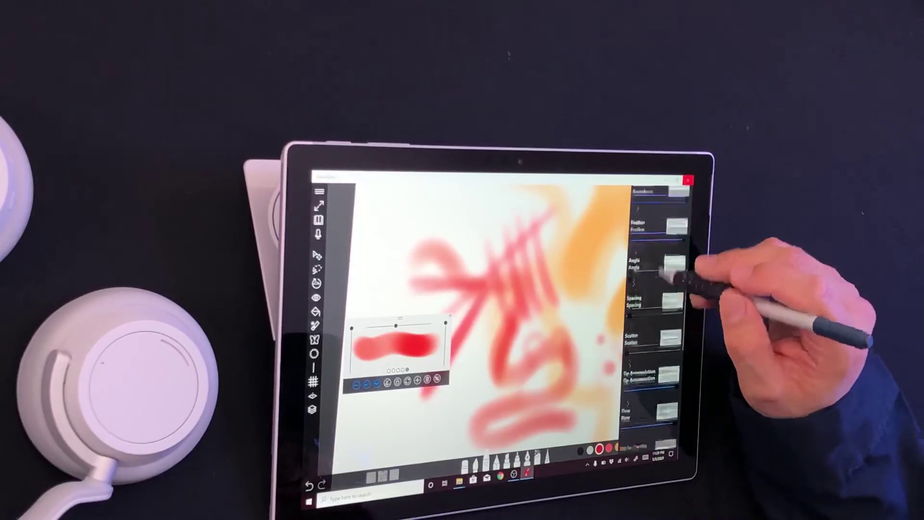
{"action": "scroll", "coordinate": [657, 303], "scroll_direction": "down", "scroll_amount": 5}
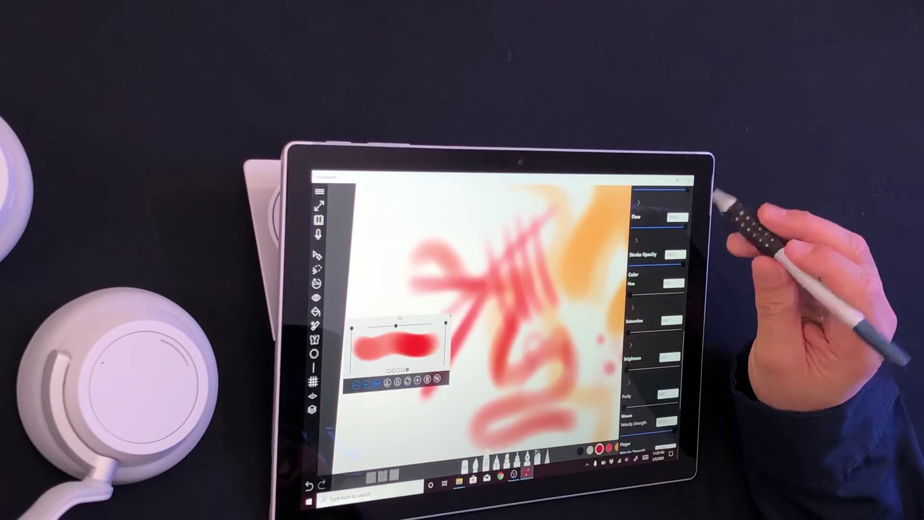
{"action": "scroll", "coordinate": [671, 260], "scroll_direction": "down", "scroll_amount": 1}
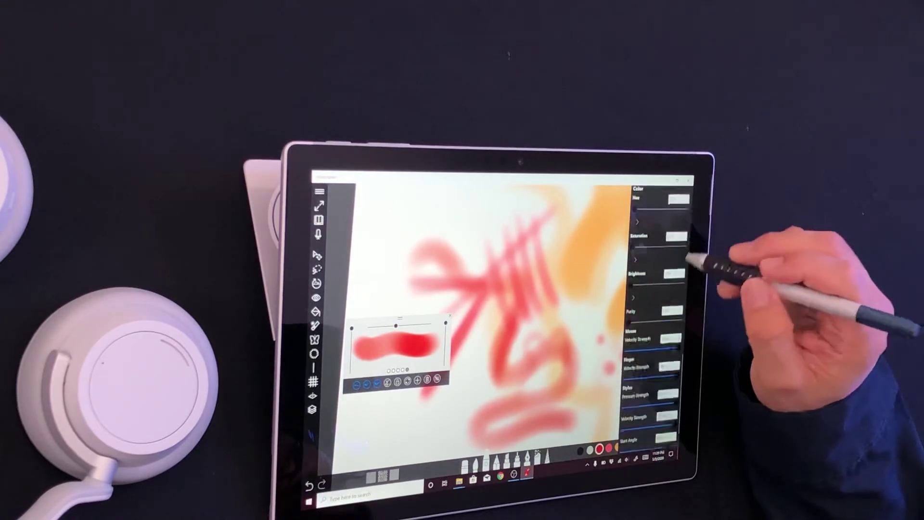
{"action": "scroll", "coordinate": [664, 249], "scroll_direction": "down", "scroll_amount": 5}
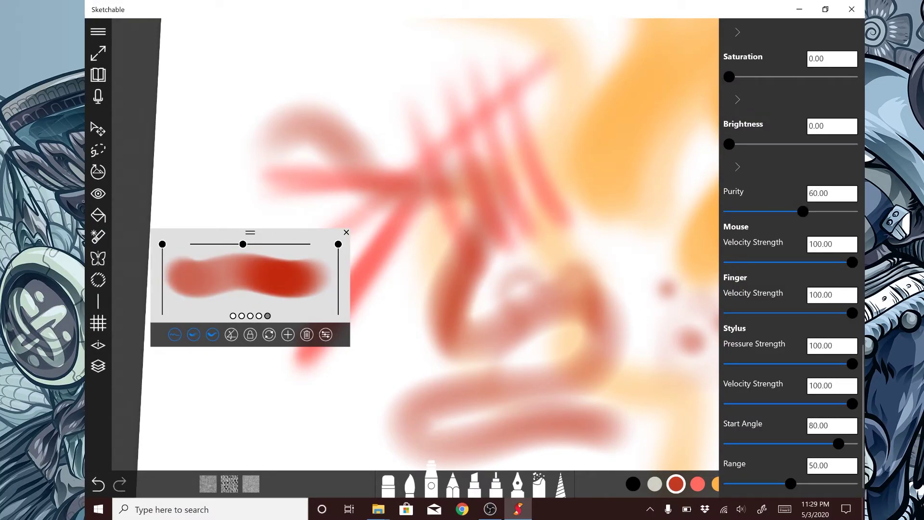
{"action": "left_click", "coordinate": [697, 484]}
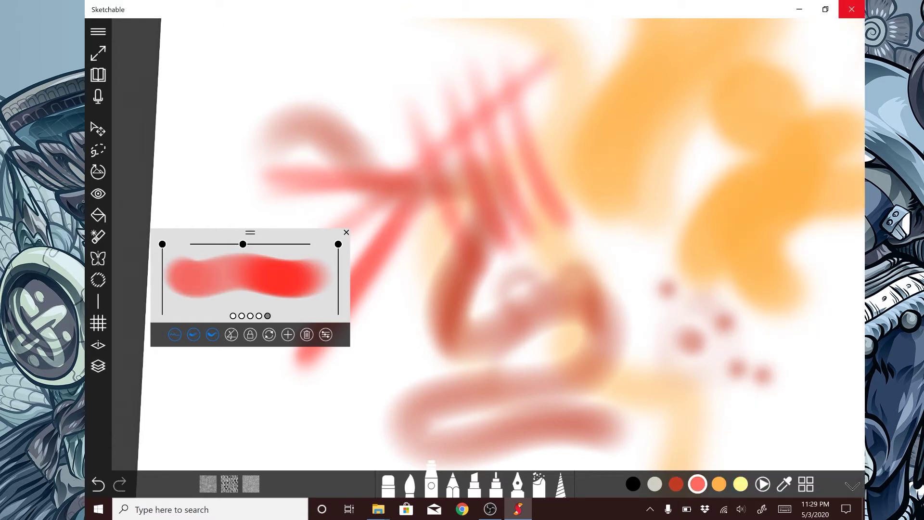
Change the brush colour to blue (#1590FF) and paint a blue 9-shaped test stroke.
{"action": "left_click", "coordinate": [719, 483]}
{"action": "left_click_drag", "start_coordinate": [397, 155], "coordinate": [479, 119]}
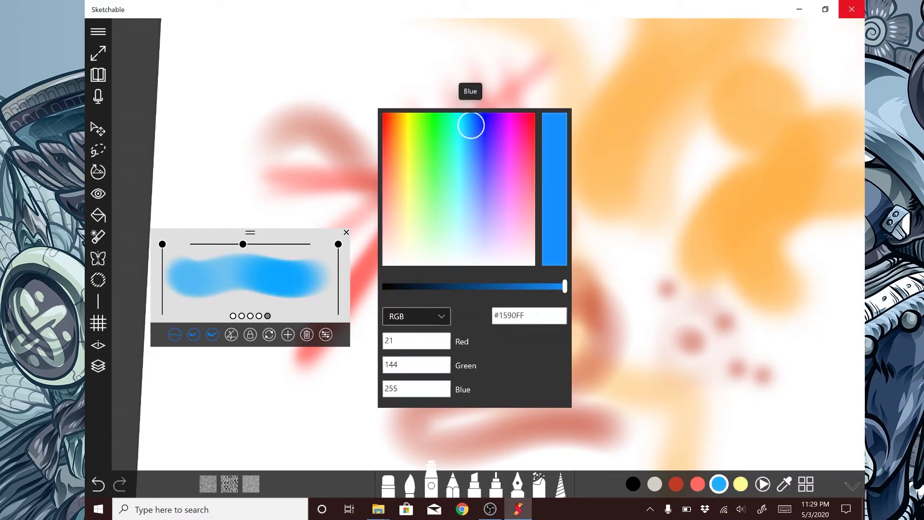
{"action": "key", "text": "Escape"}
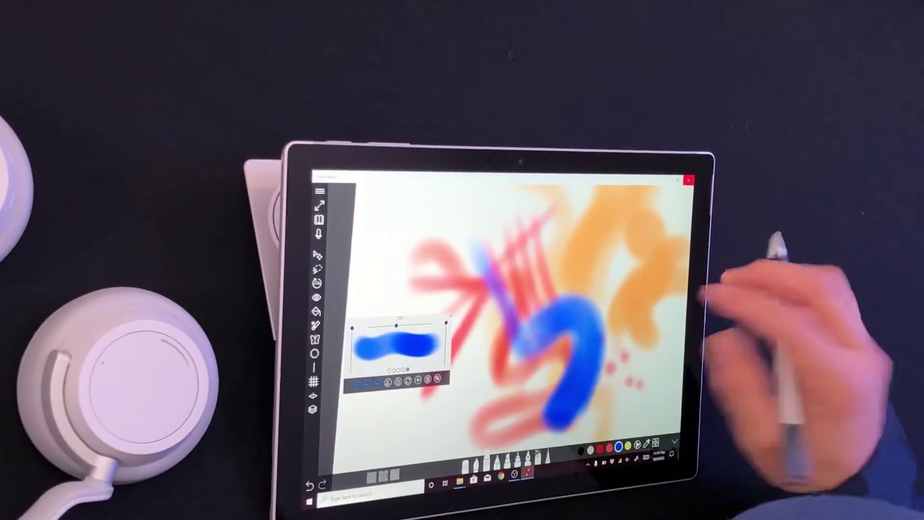
{"action": "mouse_move", "coordinate": [578, 311]}
{"action": "left_mouse_down"}
{"action": "mouse_move", "coordinate": [635, 310]}
{"action": "mouse_move", "coordinate": [578, 300]}
{"action": "left_mouse_up"}
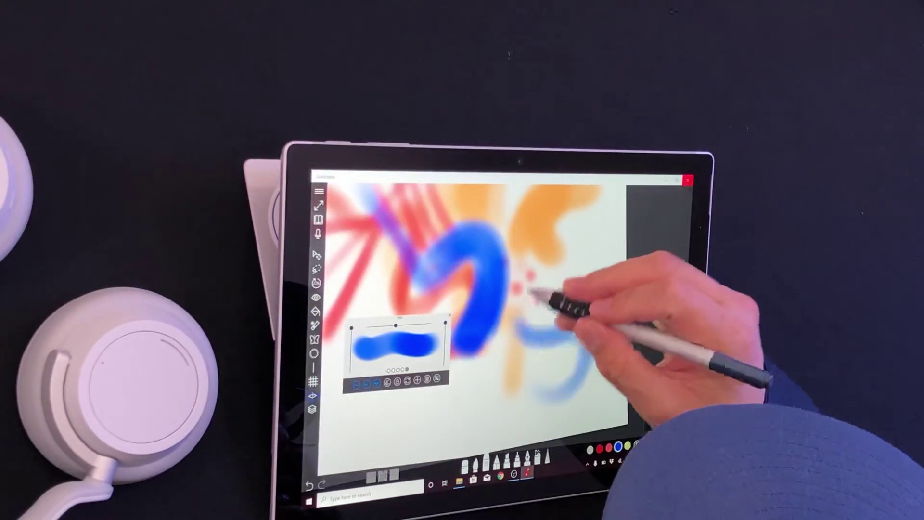
{"action": "left_click_drag", "start_coordinate": [545, 377], "coordinate": [585, 332]}
{"action": "left_click_drag", "start_coordinate": [599, 288], "coordinate": [598, 331]}
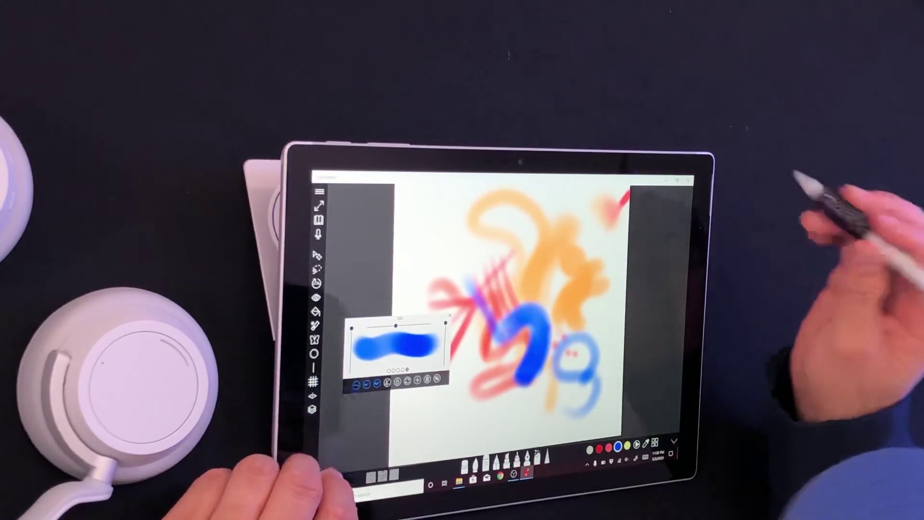
Delete the test-stroke layer in Layers and lower the brush's Stroke Opacity a little.
{"action": "left_click", "coordinate": [312, 409]}
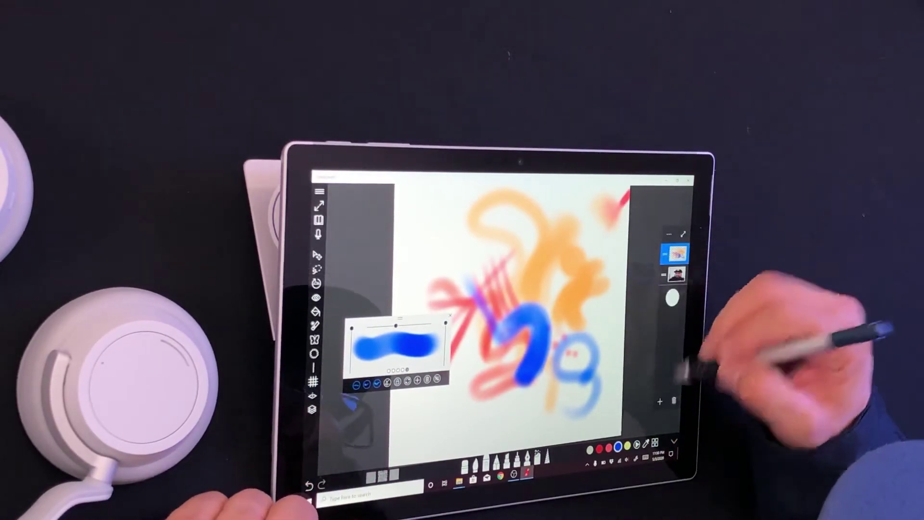
{"action": "left_click", "coordinate": [673, 401]}
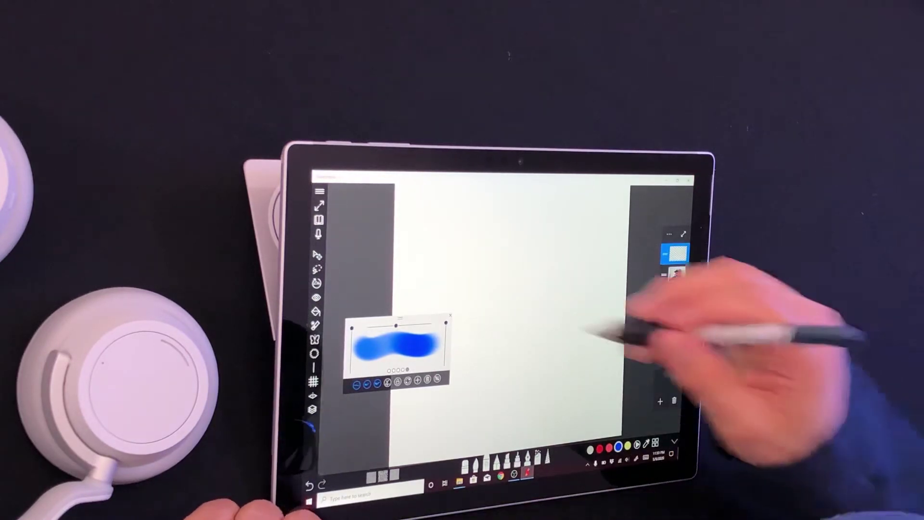
{"action": "left_click", "coordinate": [448, 326]}
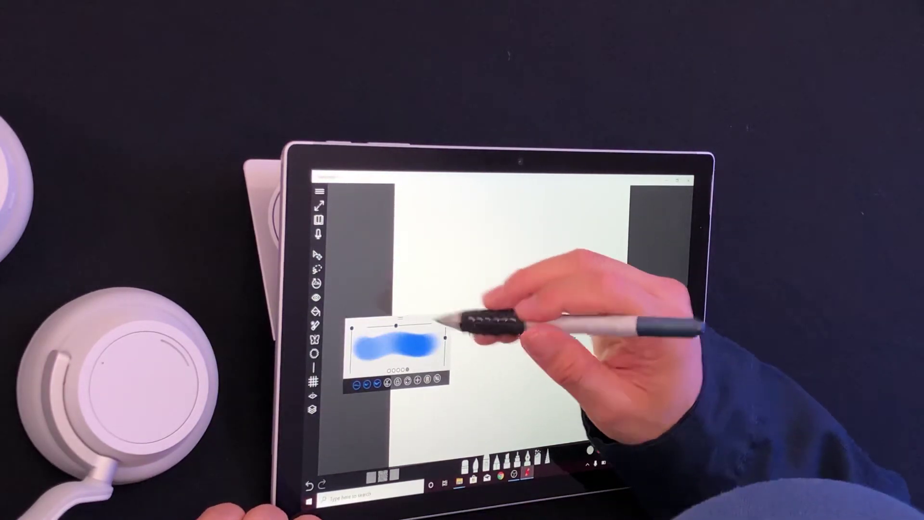
{"action": "left_click_drag", "start_coordinate": [447, 329], "coordinate": [412, 326]}
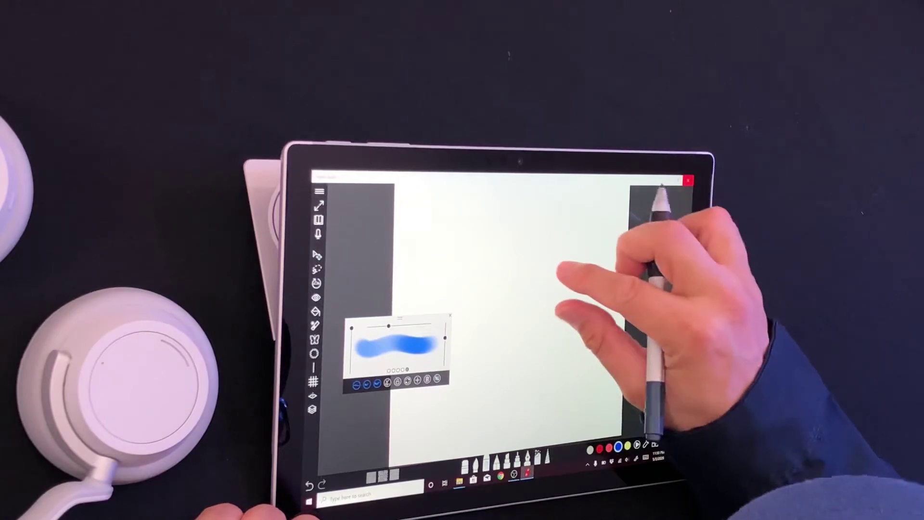
{"action": "scroll", "coordinate": [505, 310], "scroll_direction": "down", "scroll_amount": 3}
{"action": "scroll", "coordinate": [505, 311], "scroll_direction": "up", "scroll_amount": 2}
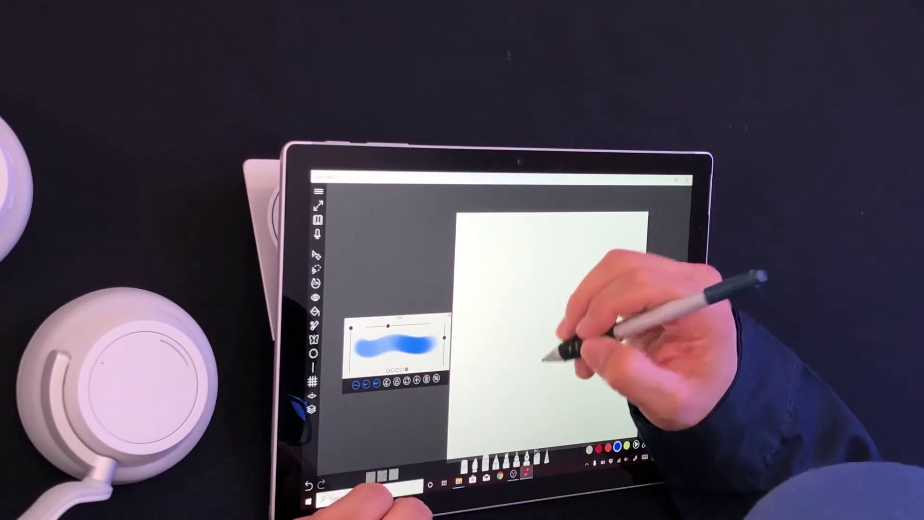
Draw the blue head arc, thicken its right side, and enlarge the brush twice.
{"action": "mouse_move", "coordinate": [525, 355]}
{"action": "left_mouse_down"}
{"action": "mouse_move", "coordinate": [599, 338]}
{"action": "mouse_move", "coordinate": [531, 357]}
{"action": "left_mouse_up"}
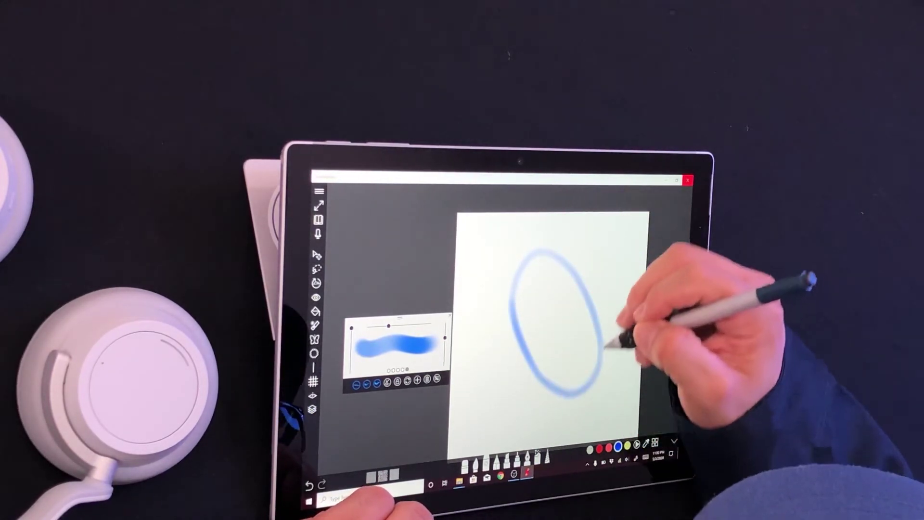
{"action": "mouse_move", "coordinate": [571, 253]}
{"action": "left_mouse_down"}
{"action": "mouse_move", "coordinate": [599, 346]}
{"action": "mouse_move", "coordinate": [559, 379]}
{"action": "left_mouse_up"}
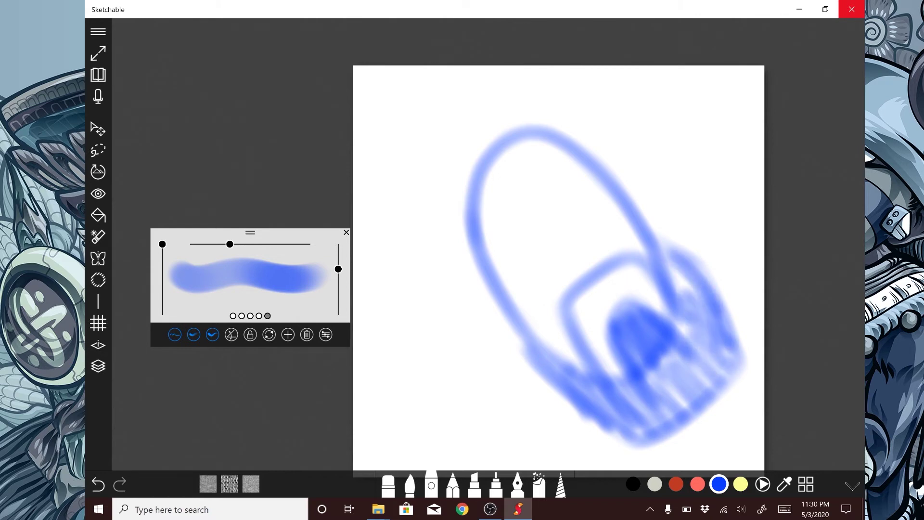
{"action": "left_click_drag", "start_coordinate": [230, 244], "coordinate": [247, 244]}
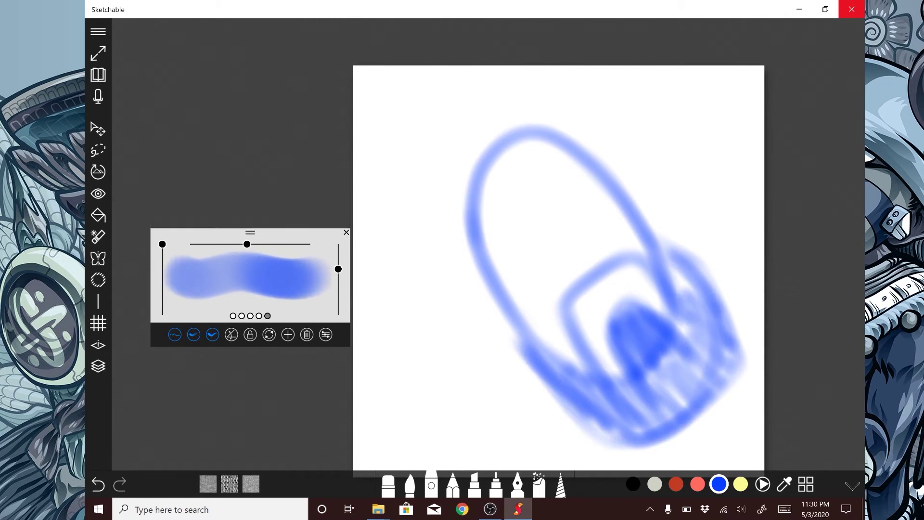
{"action": "scroll", "coordinate": [558, 267], "scroll_direction": "down", "scroll_amount": 1}
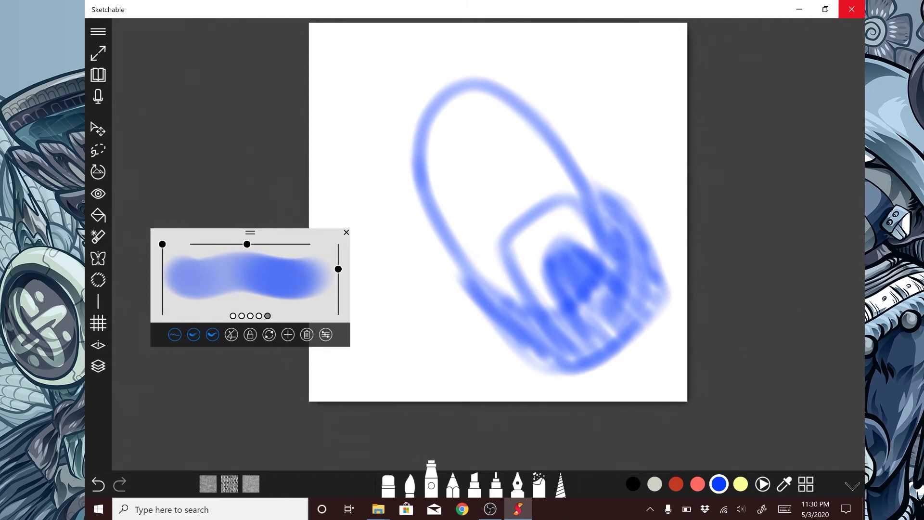
{"action": "left_click_drag", "start_coordinate": [247, 244], "coordinate": [266, 244]}
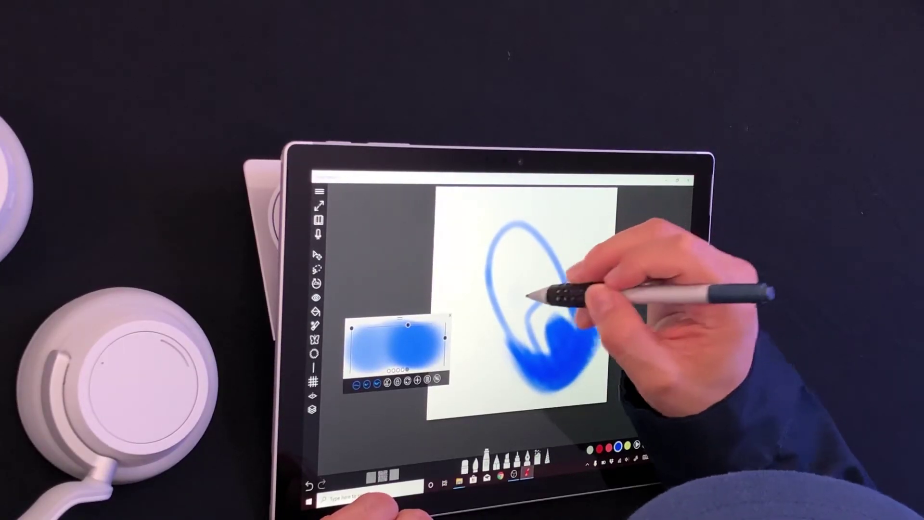
Raise the brush size to 150 and add a short eyebrow stroke to the face.
{"action": "left_click_drag", "start_coordinate": [408, 325], "coordinate": [375, 326]}
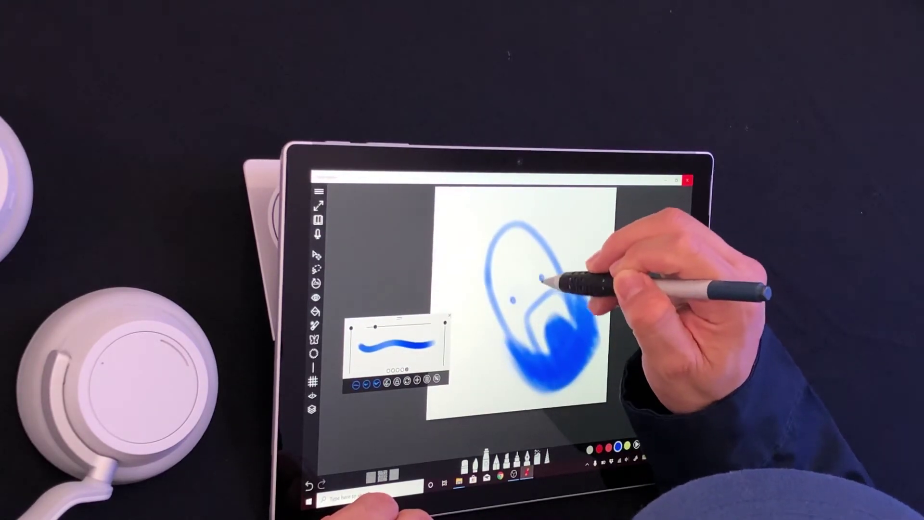
{"action": "left_click_drag", "start_coordinate": [543, 265], "coordinate": [508, 293]}
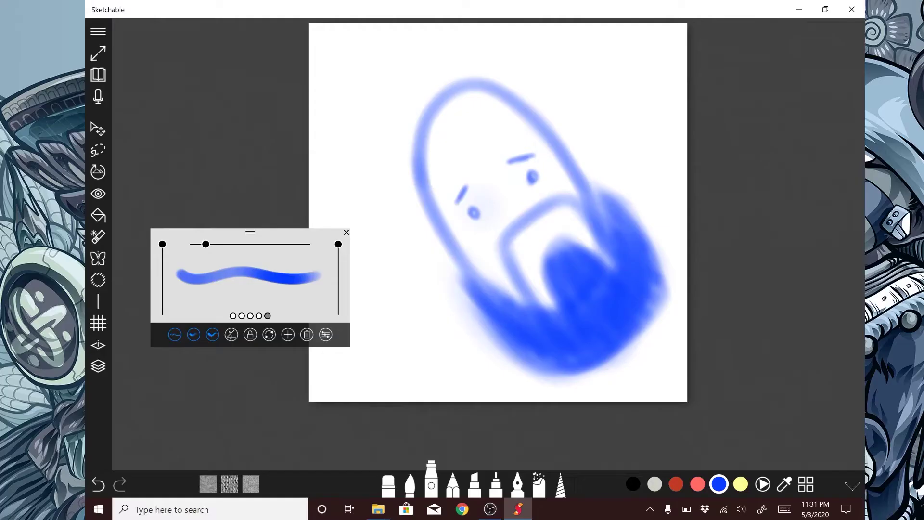